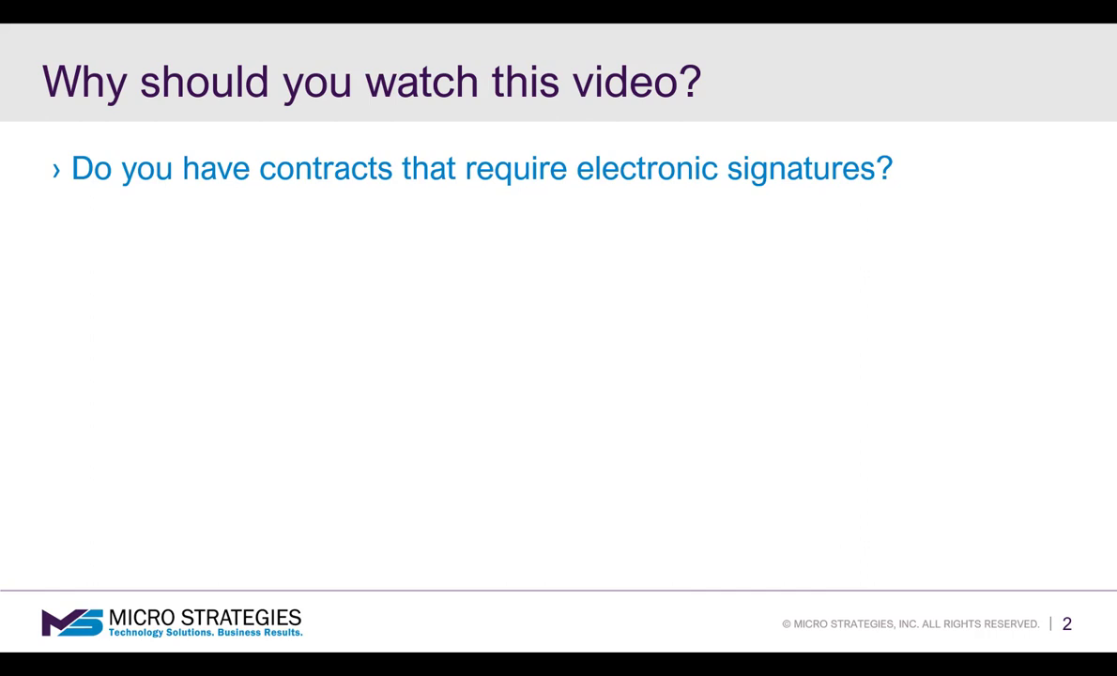
- Reveal the last question on slide 2 and the 'If you answered yes…' follow-up lines
key(Right)
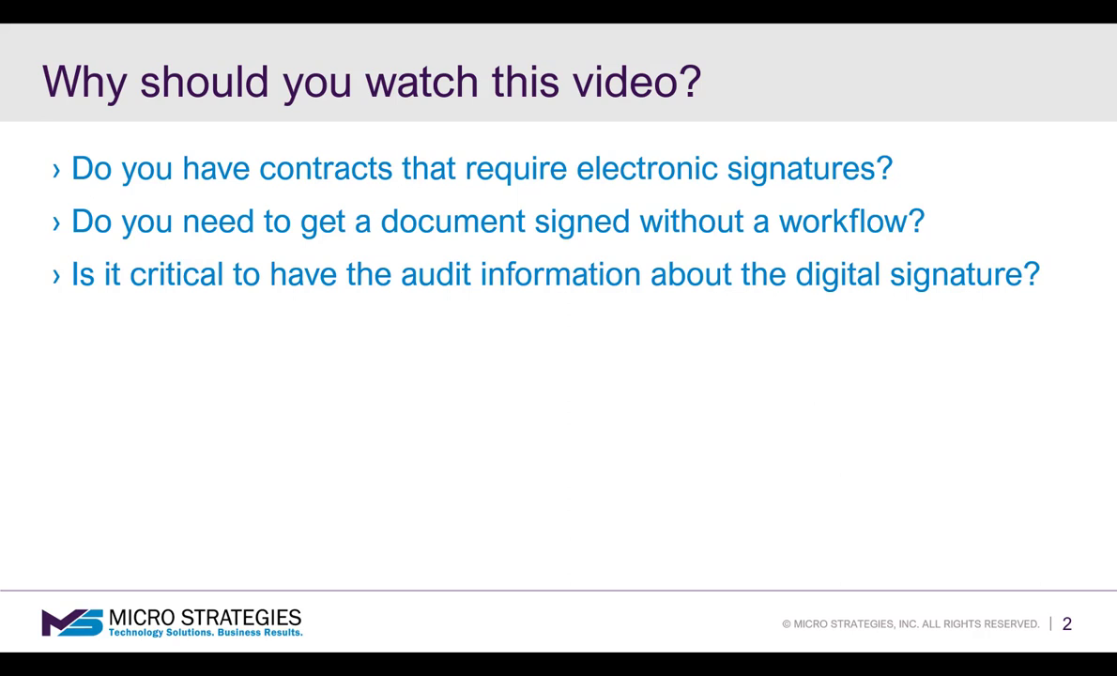
key(Right)
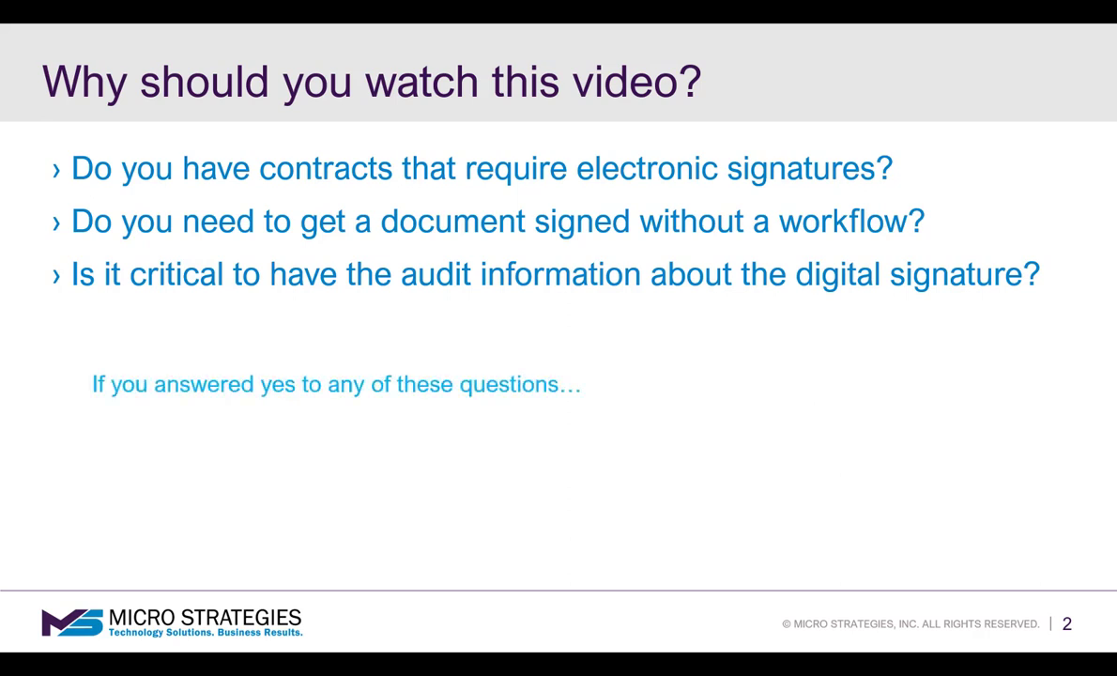
key(Right)
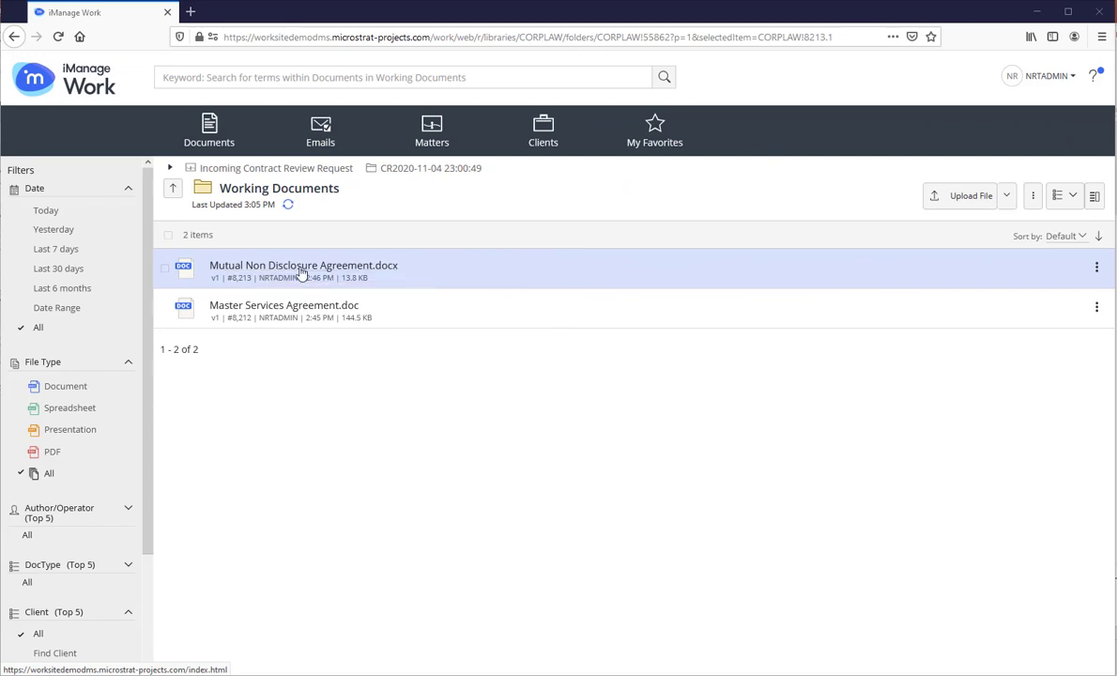
- Choose Request Signature from the Mutual Non Disclosure Agreement.docx actions menu
click(1097, 267)
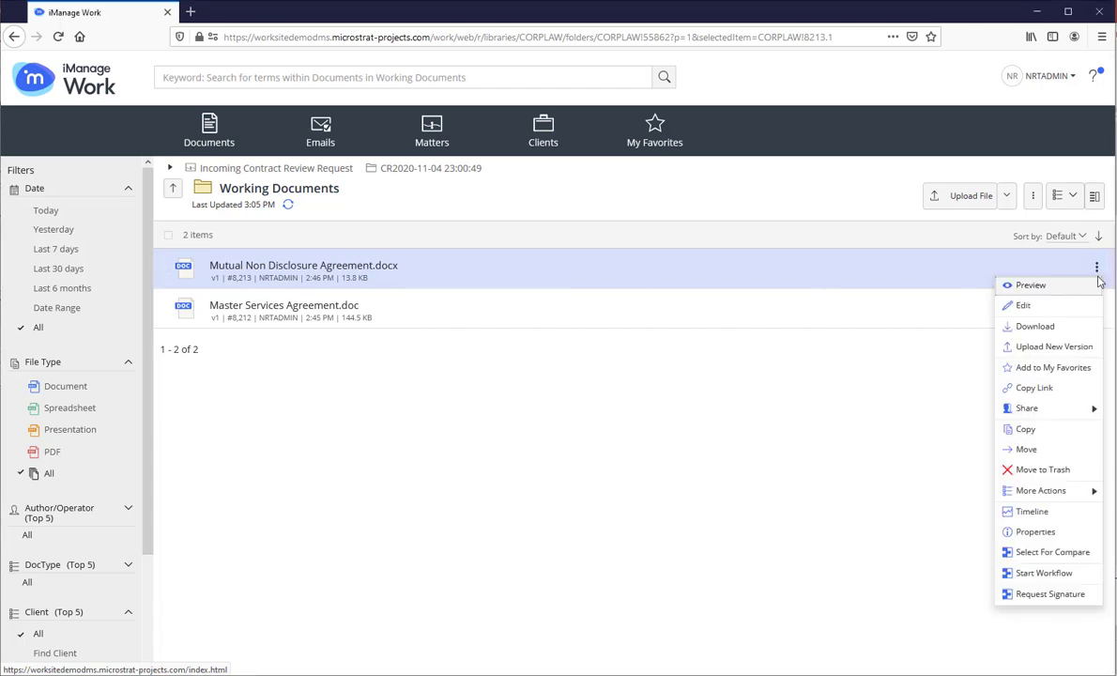
click(1054, 596)
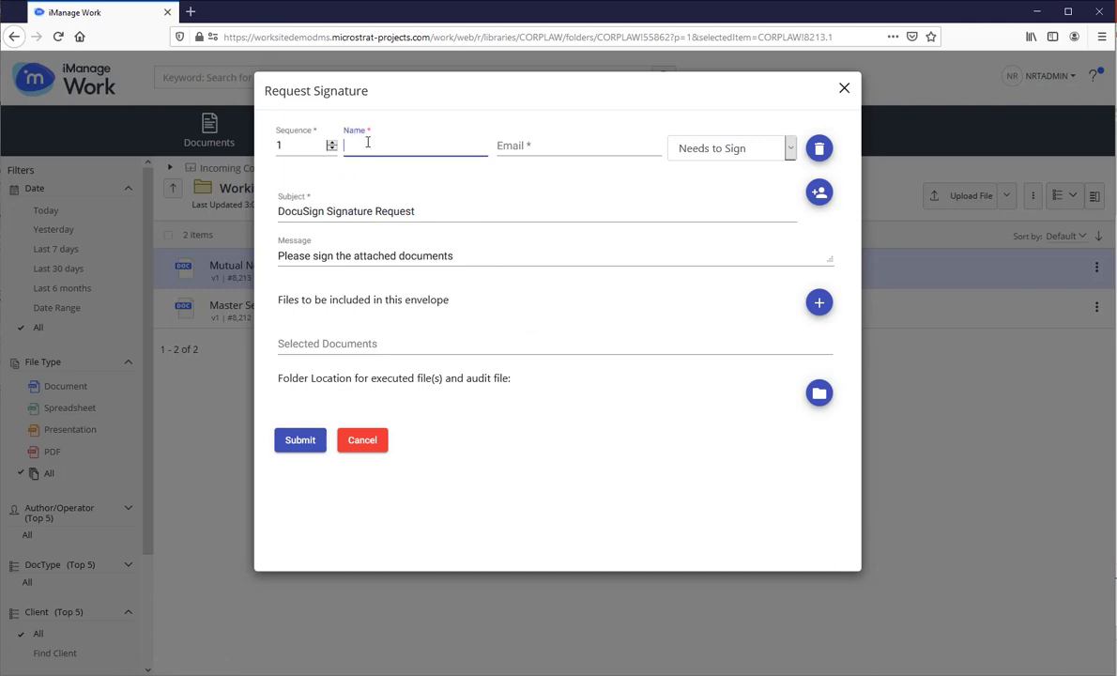
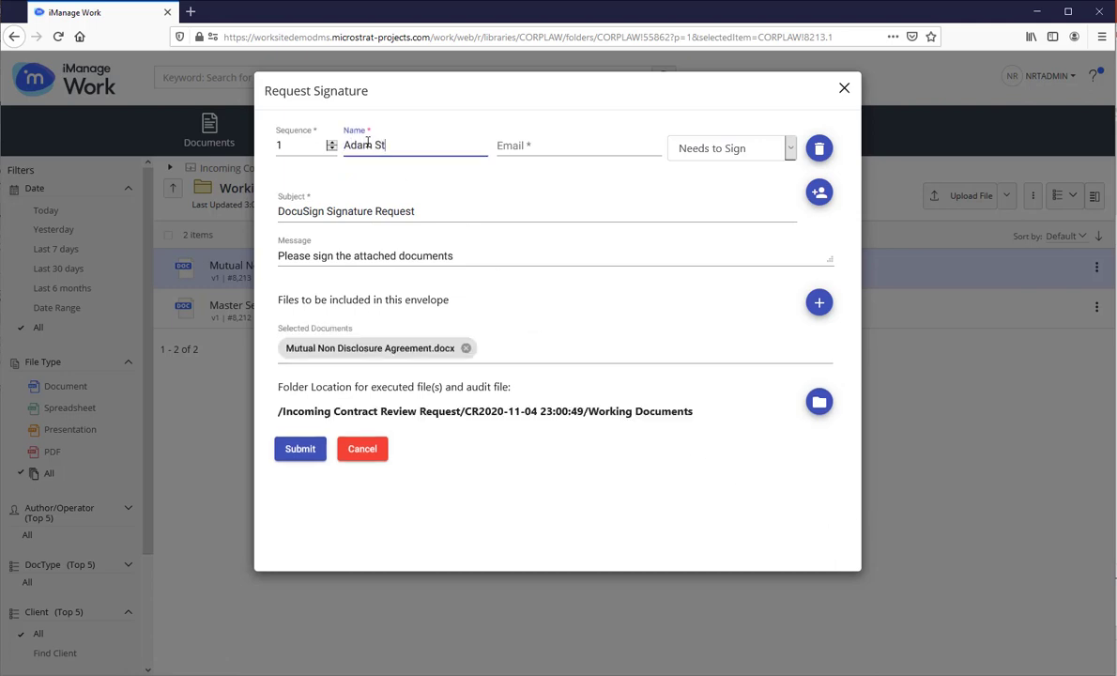
- Enter the first signer's full name and e-mail address
key(Tab)
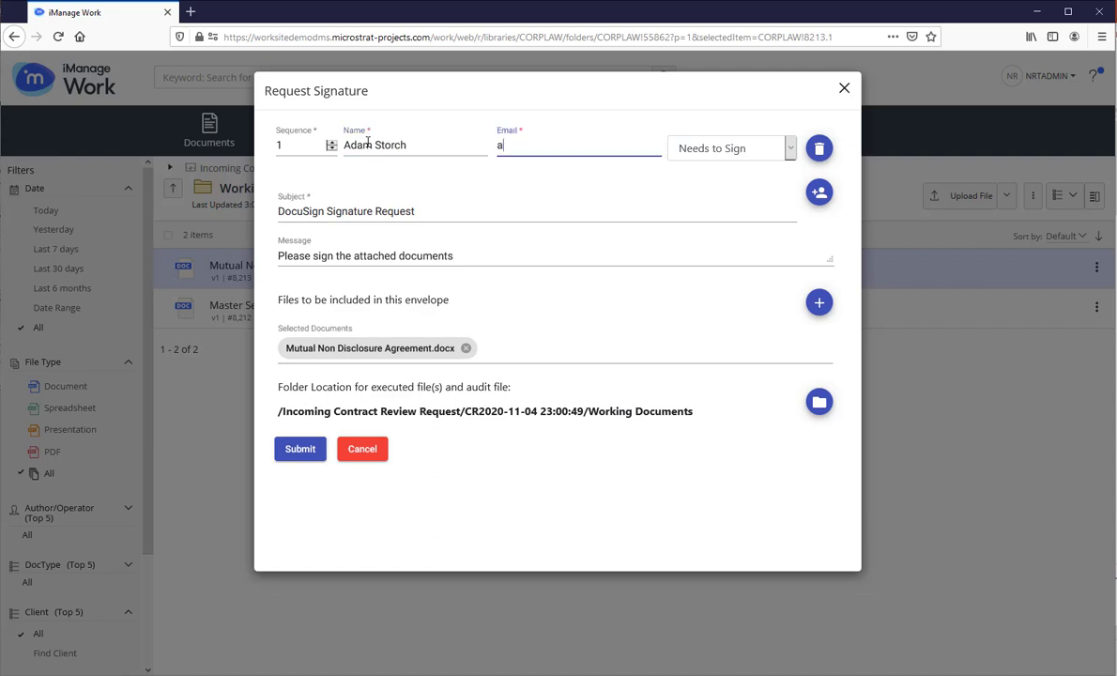
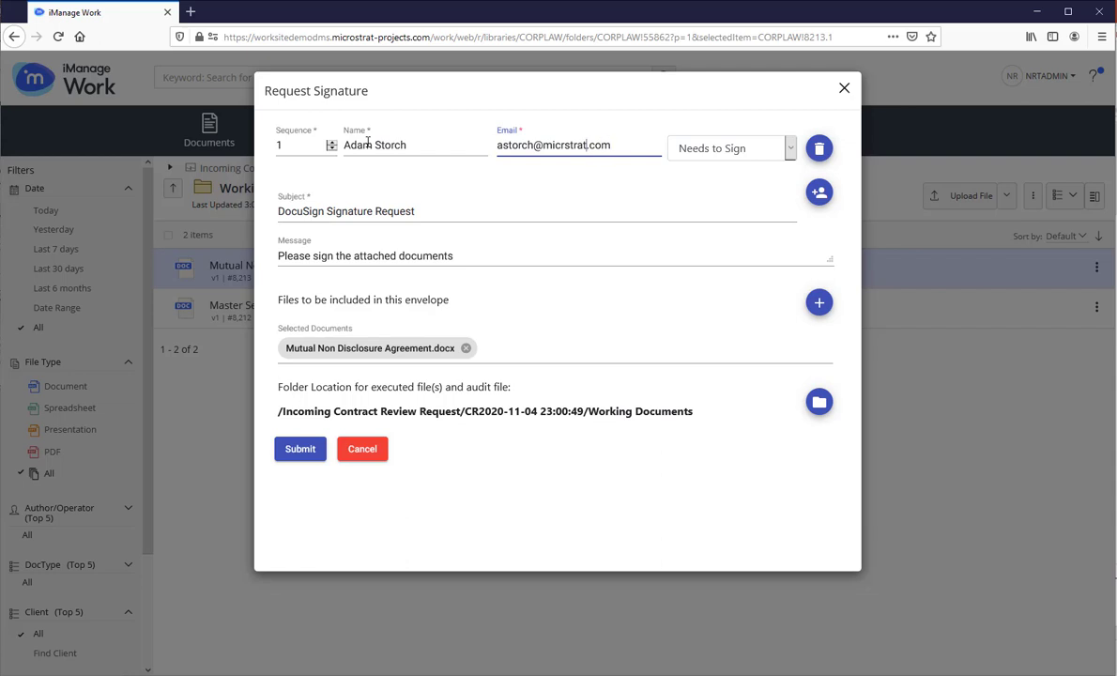
text(o)
- Add a second recipient's name and e-mail with the role Receives a Copy
click(820, 194)
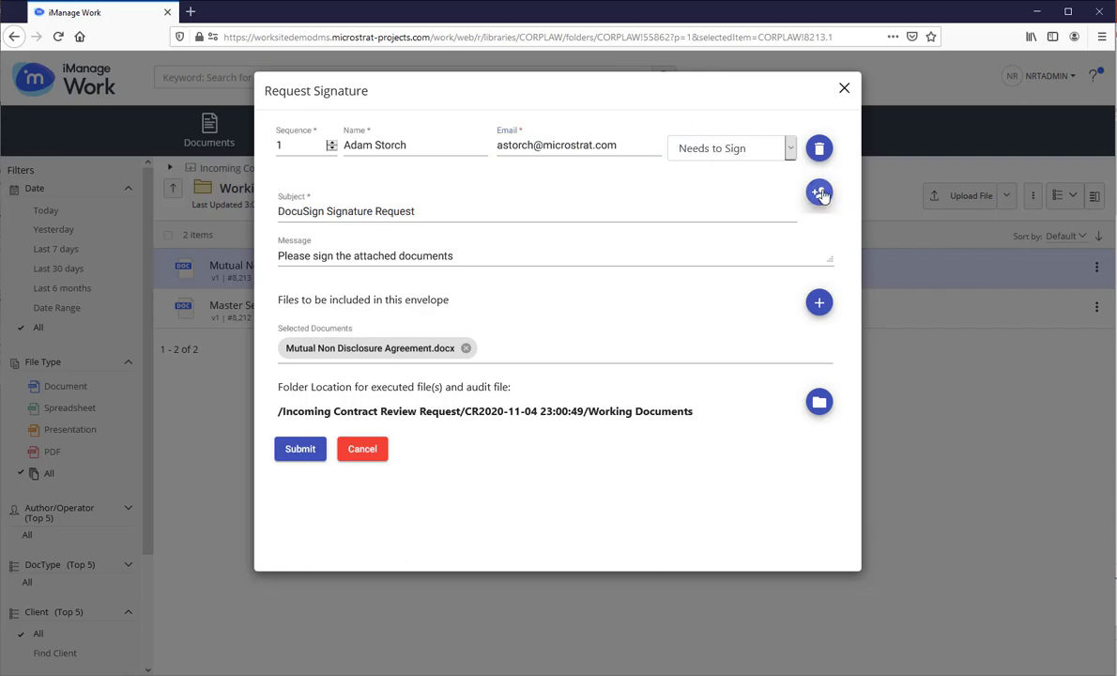
click(406, 188)
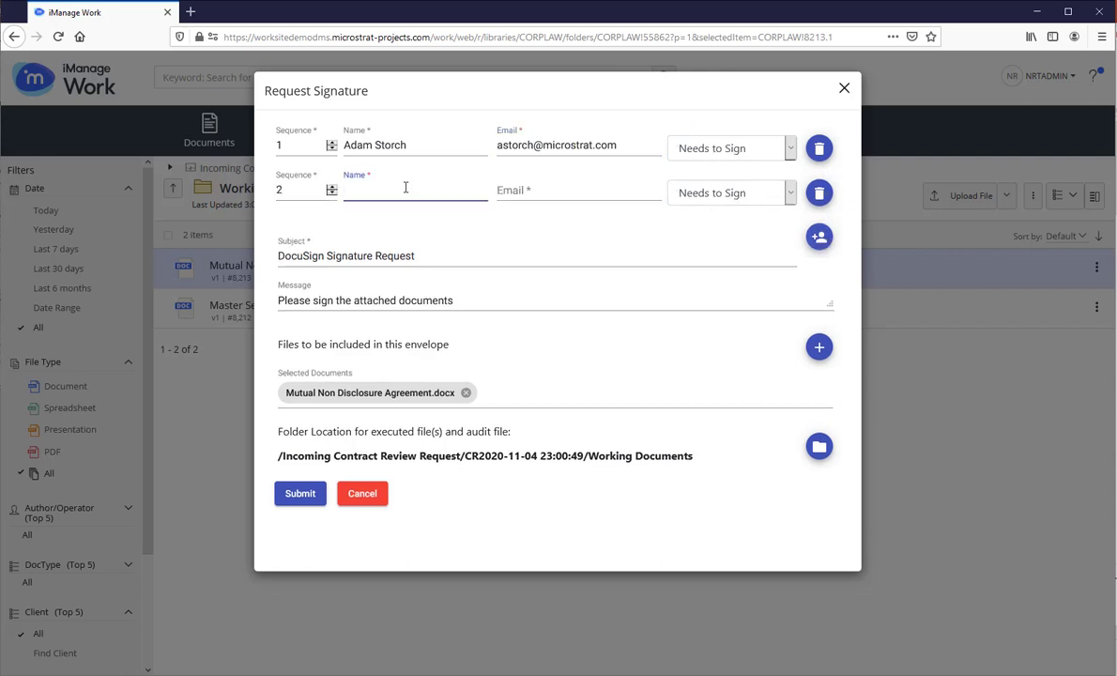
key(Tab)
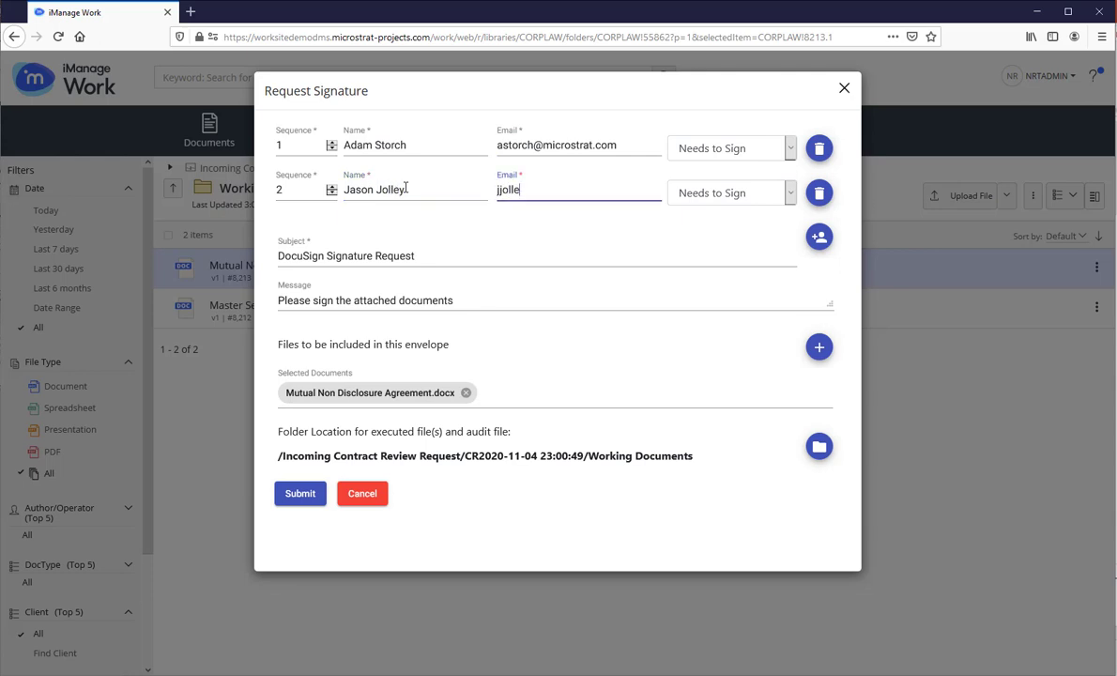
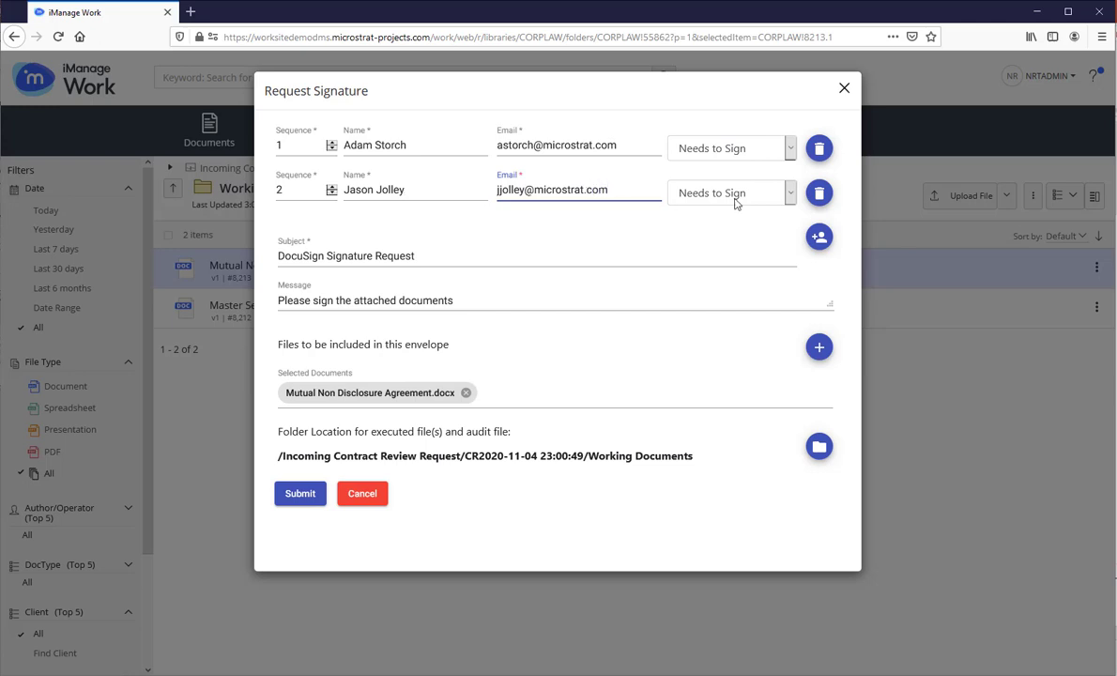
click(791, 196)
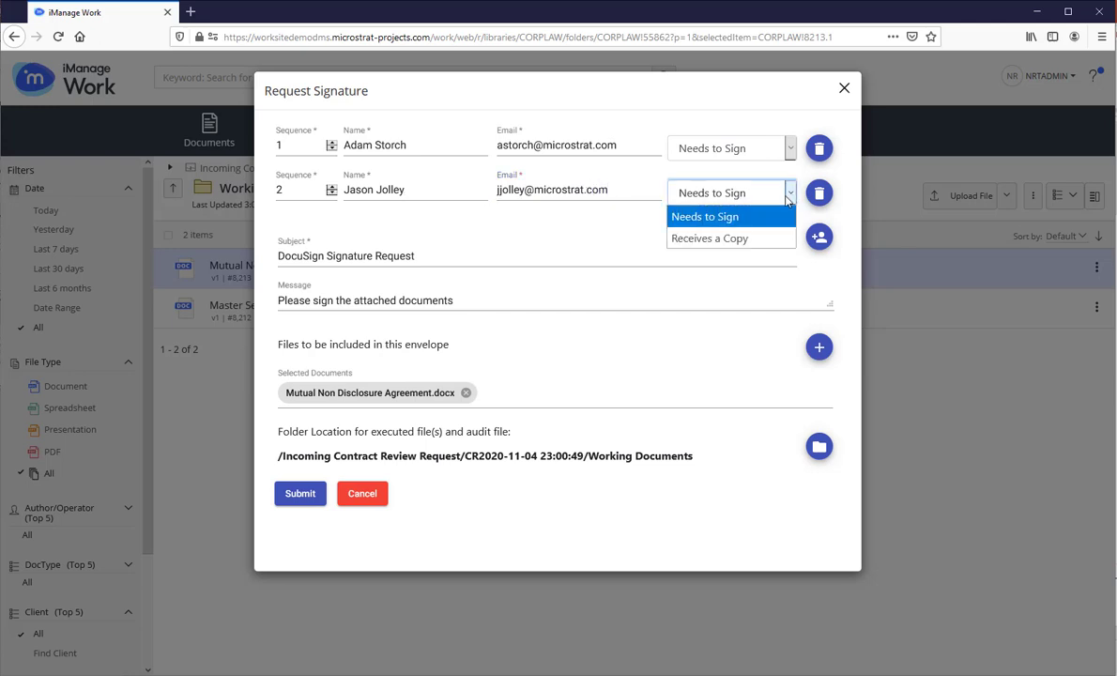
click(715, 239)
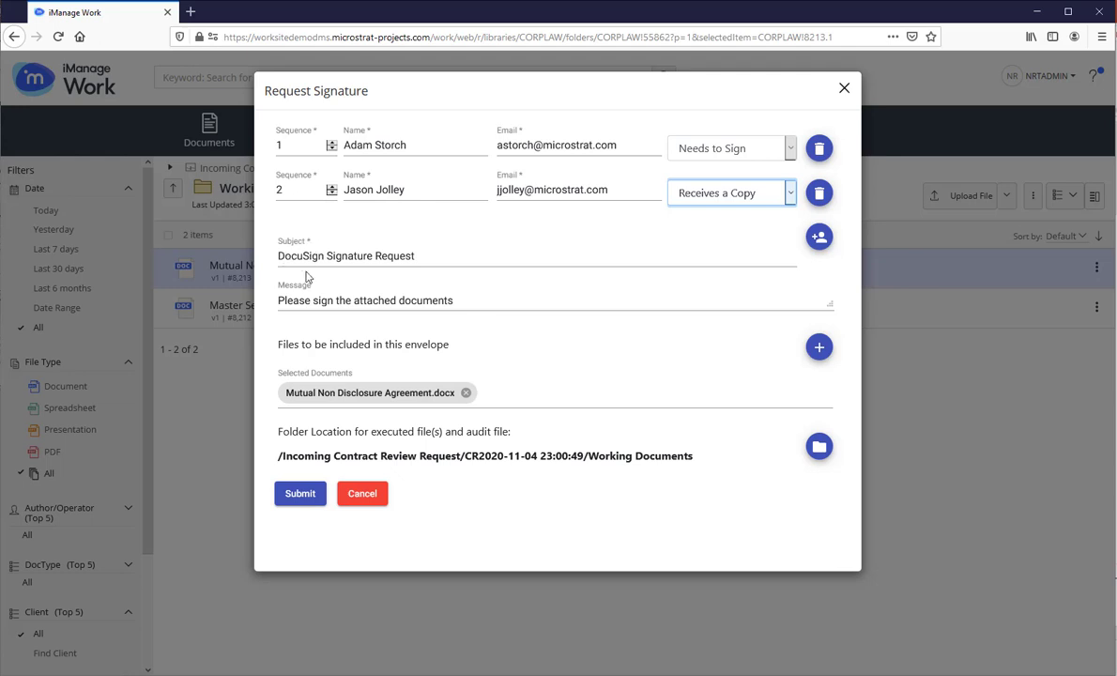
- Change the subject to 'DocuSign Signature Please' and the message to 'Please sign the attached document.'
click(375, 255)
double_click(394, 255)
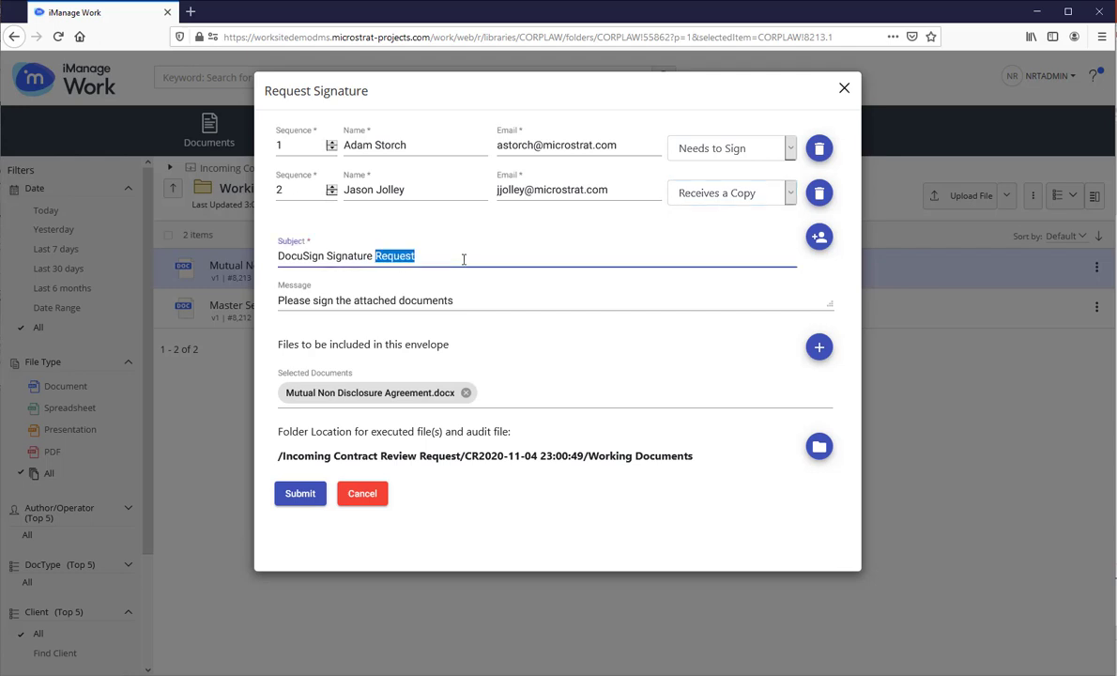
text(Please)
click(458, 300)
key(BackSpace)
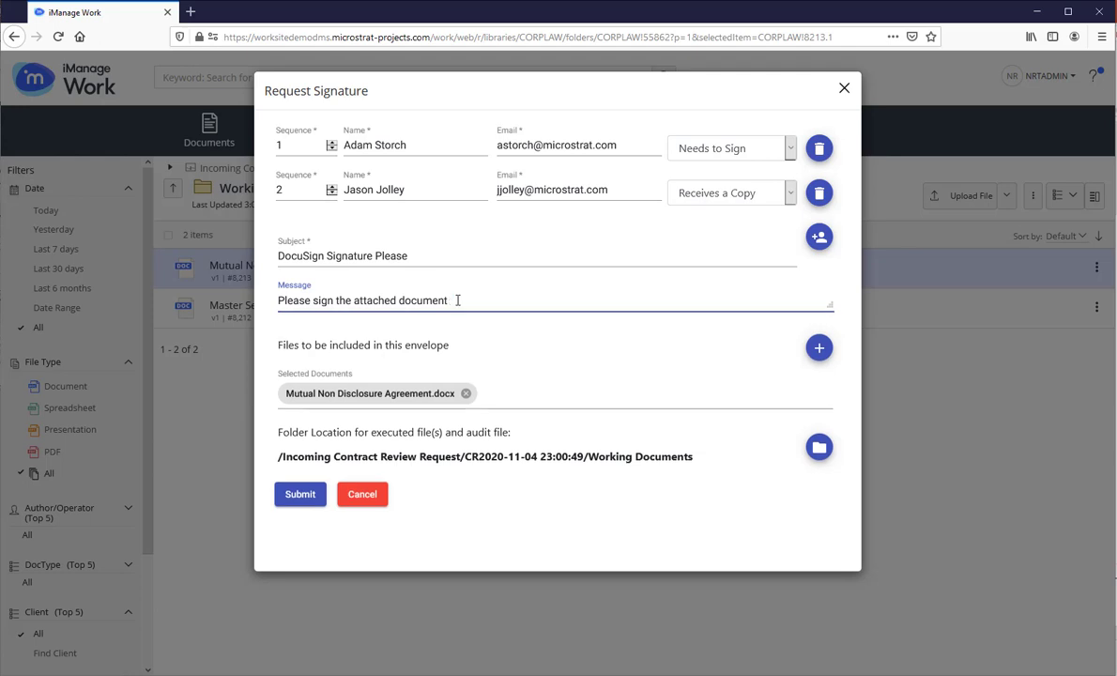
text(.)
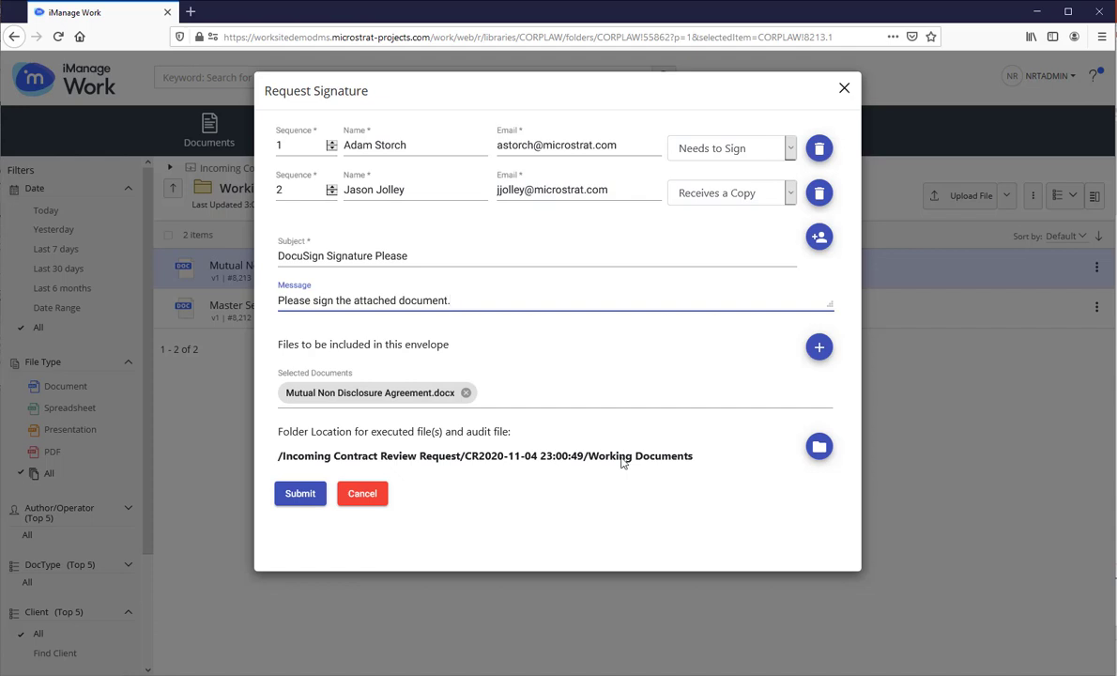
click(819, 448)
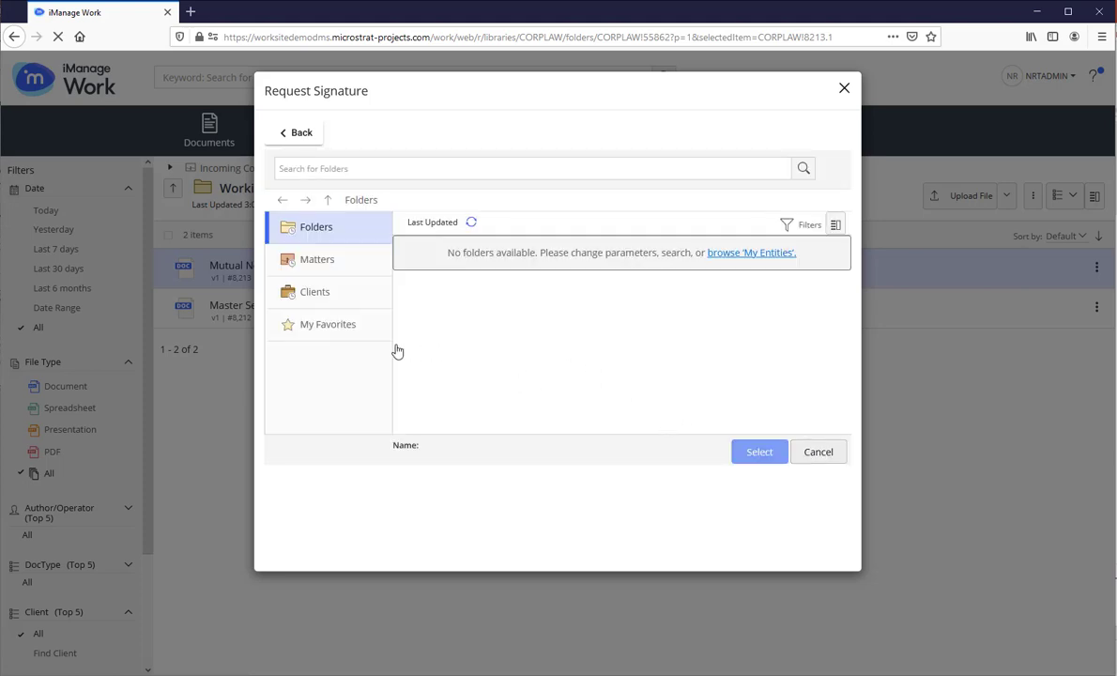
click(320, 326)
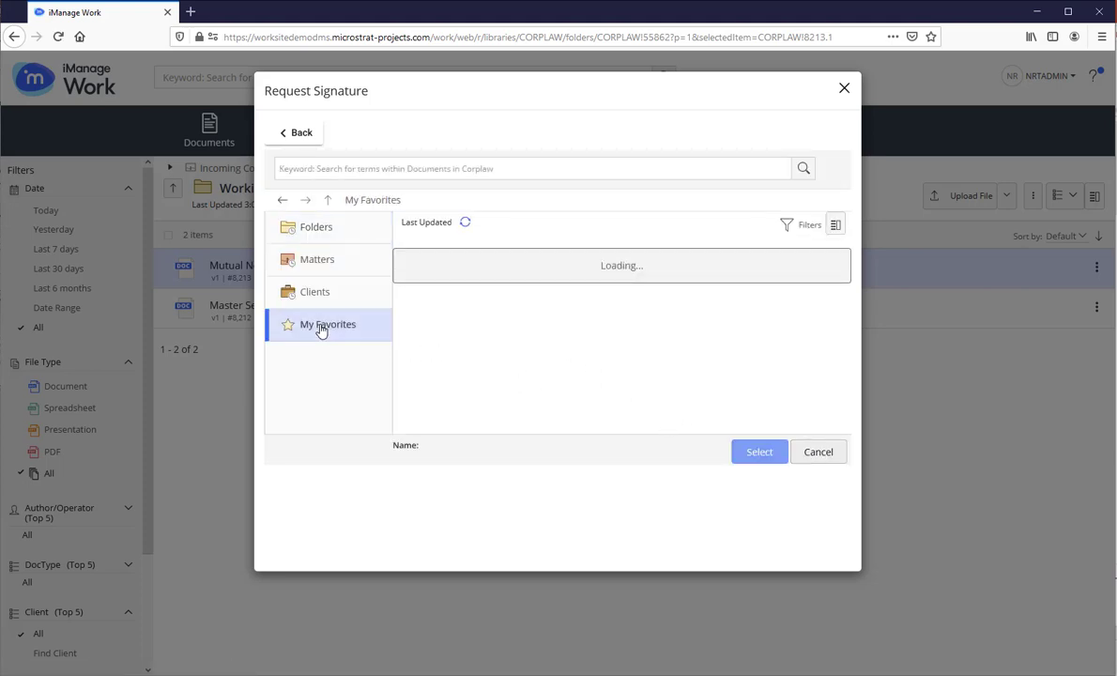
scroll(495, 358, down, 5)
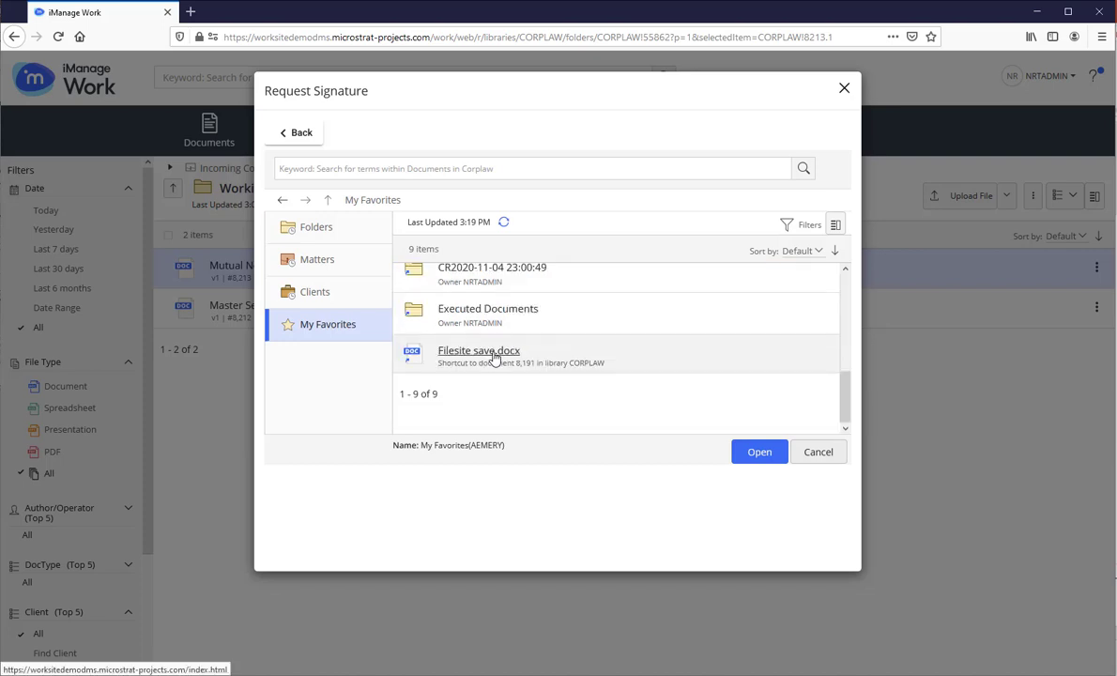
click(466, 270)
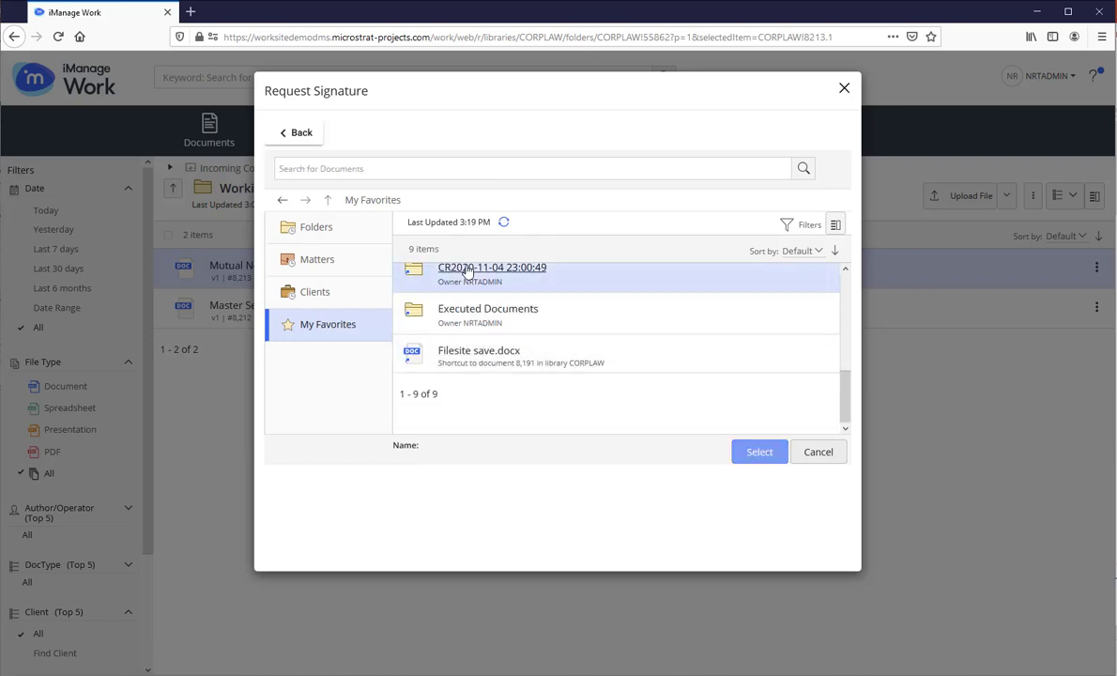
double_click(467, 270)
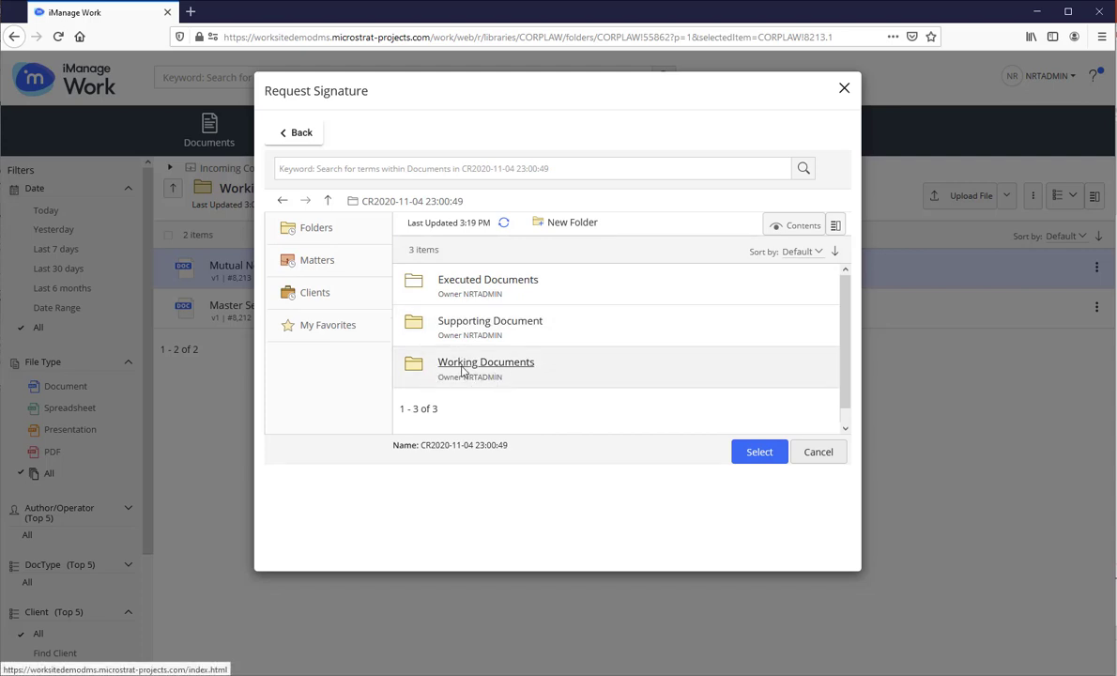
click(472, 287)
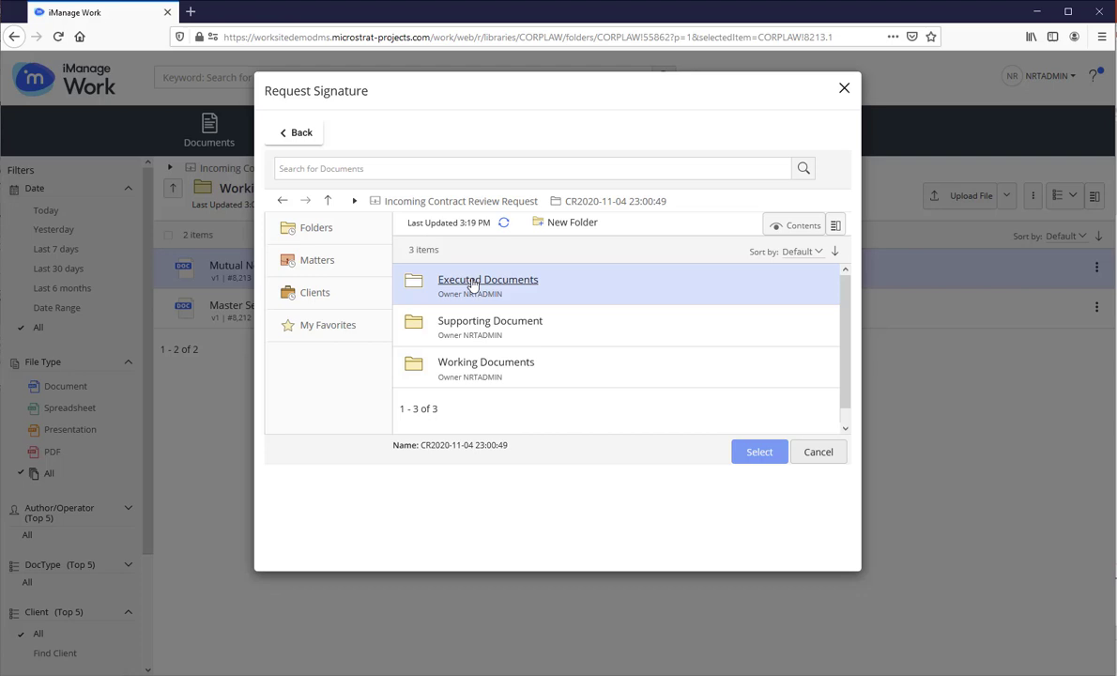
double_click(472, 286)
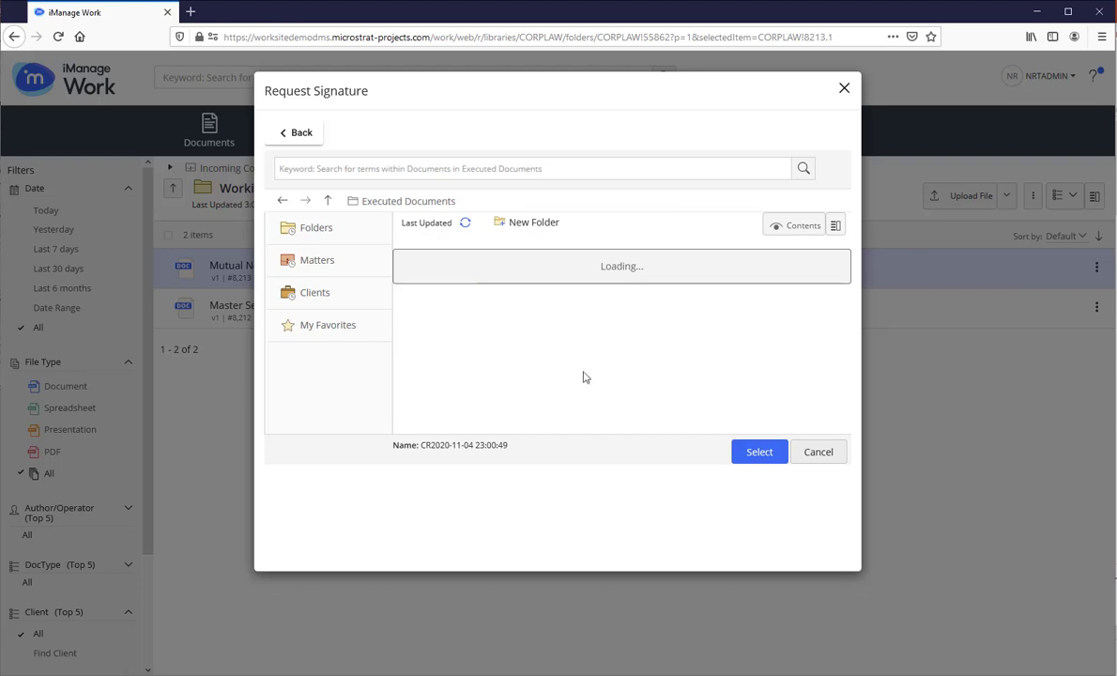
click(759, 452)
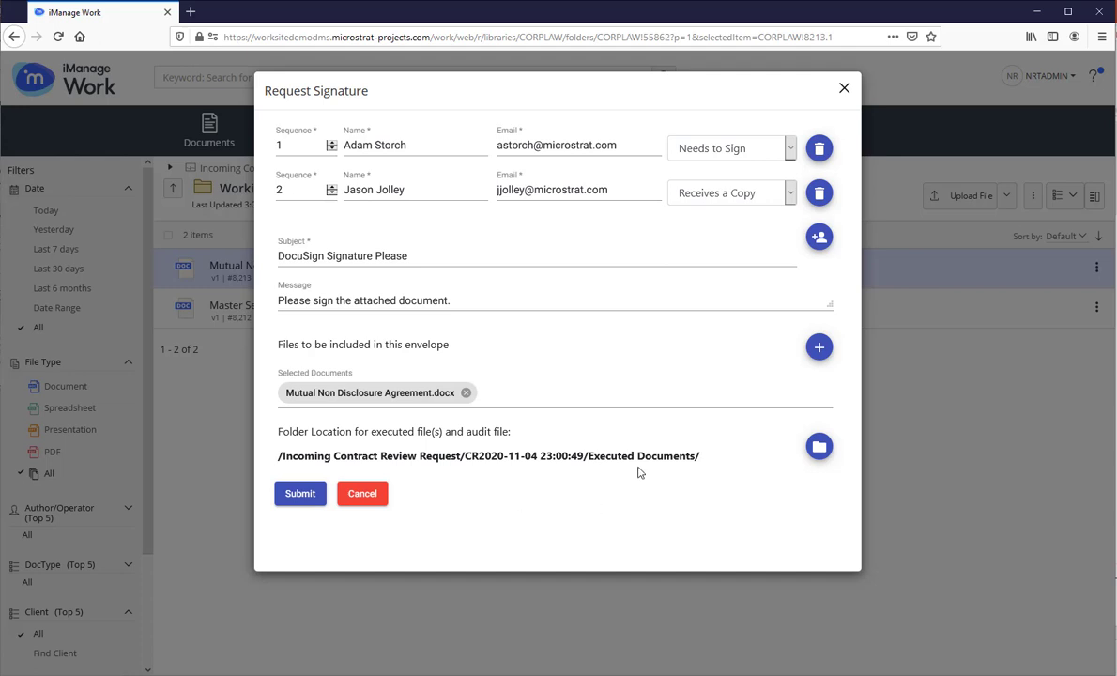
- Submit the NDA signature request
click(307, 495)
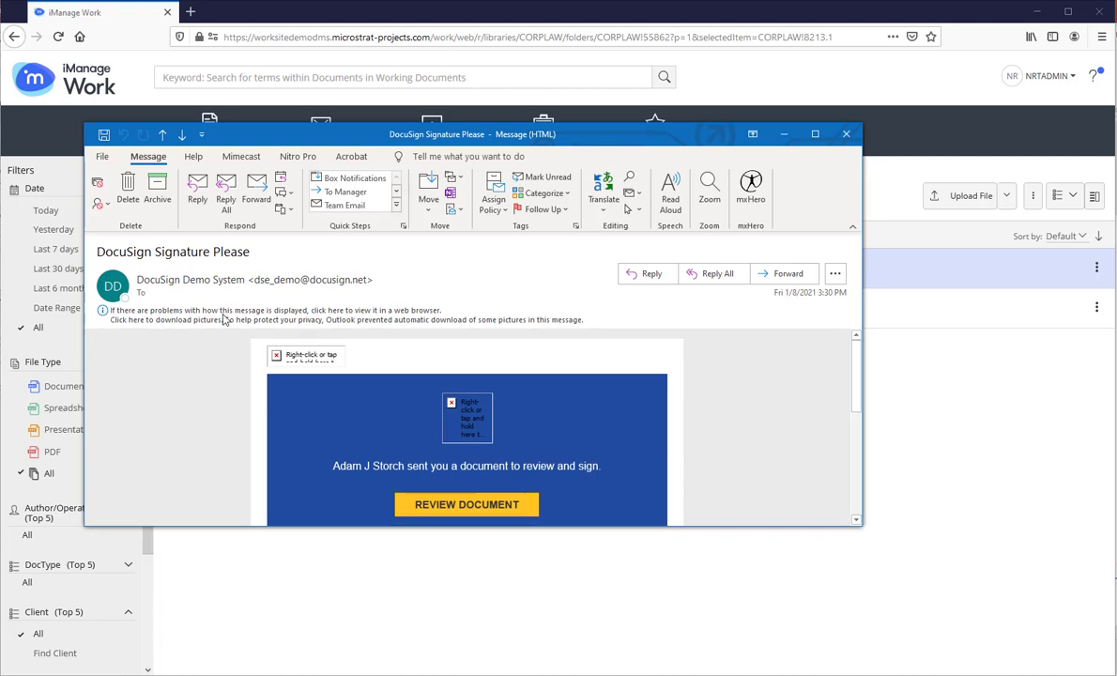
- Review the NDA, place Name, Title, Date Signed and Signature fields on their lines, and finish
click(459, 505)
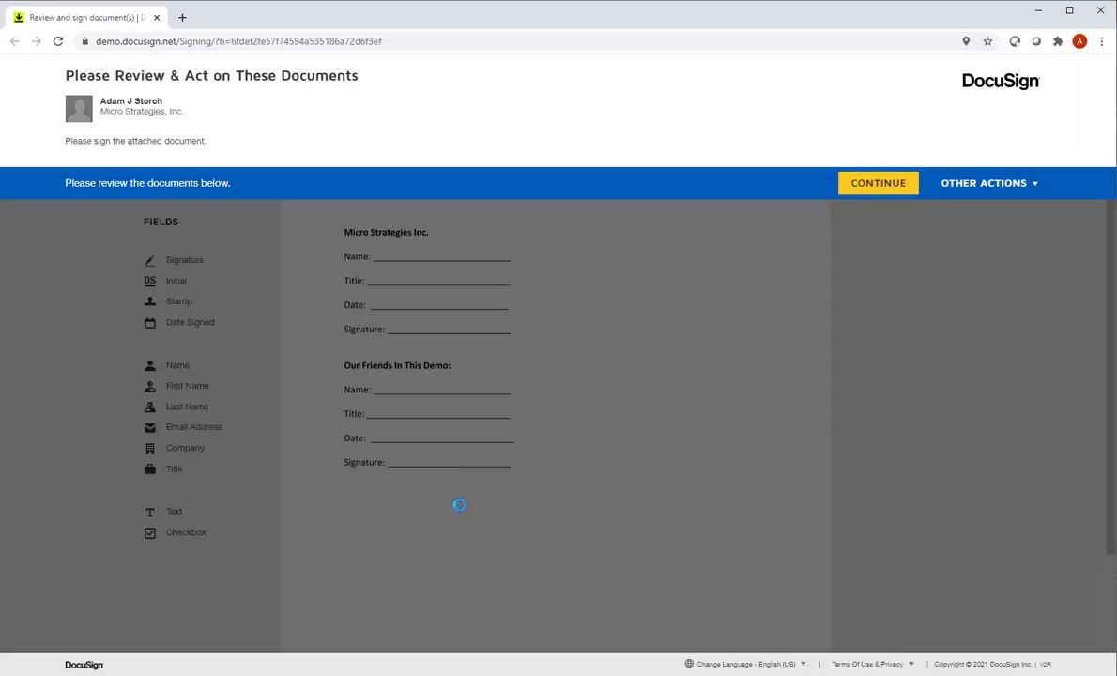
click(869, 185)
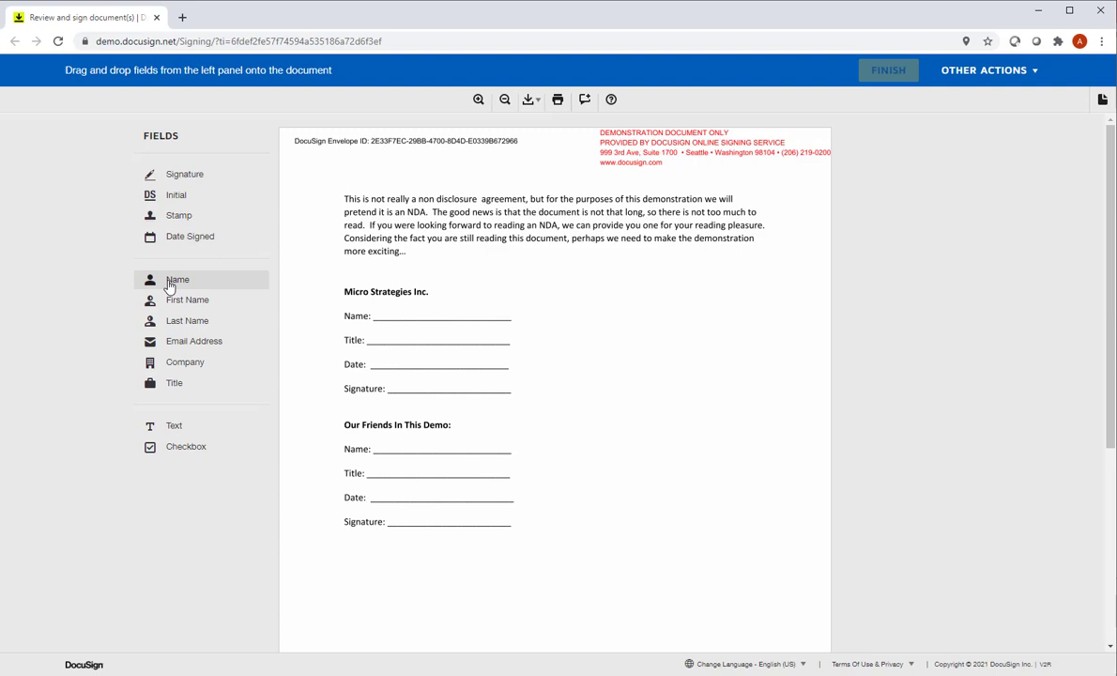
drag(170, 286, 410, 305)
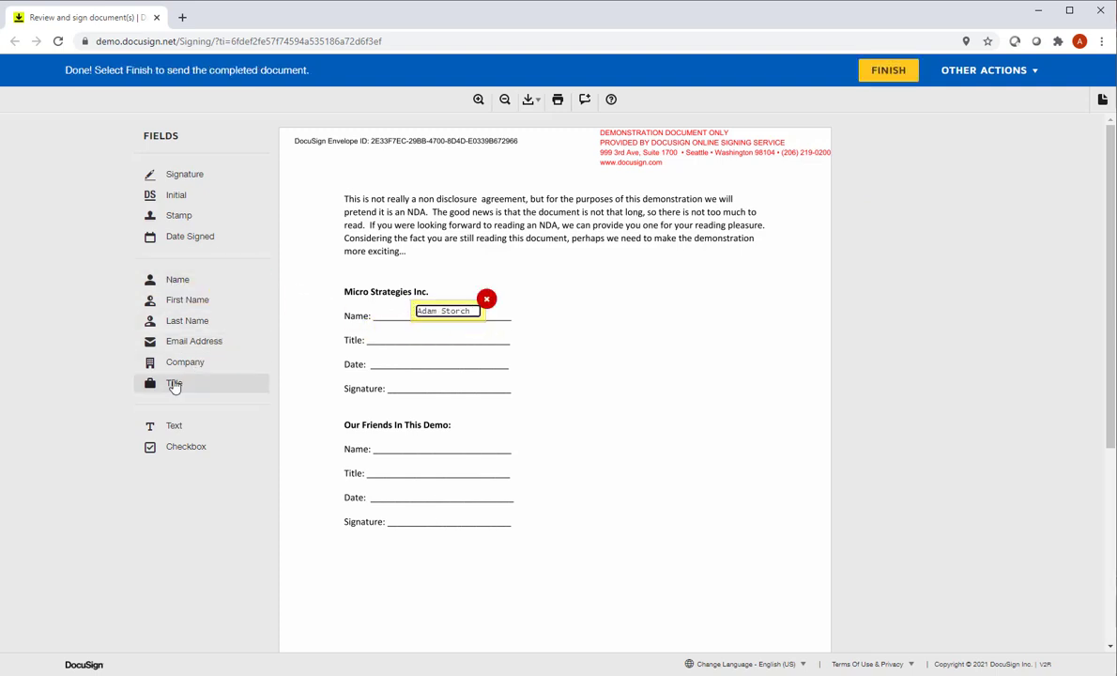
drag(174, 385, 406, 325)
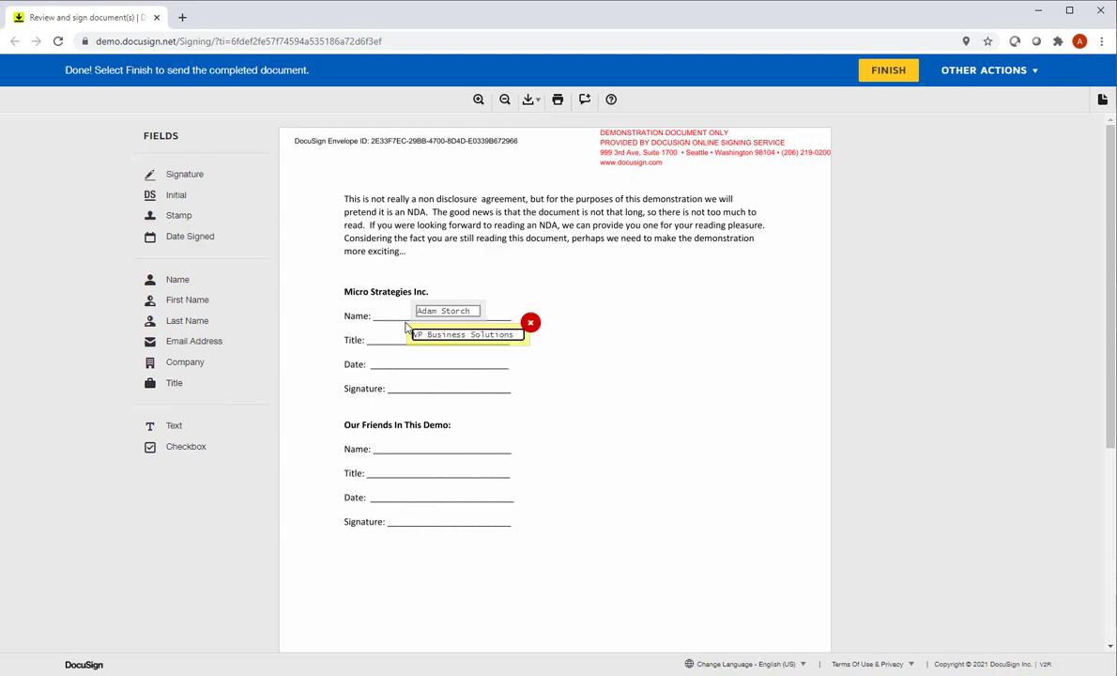
drag(186, 240, 430, 350)
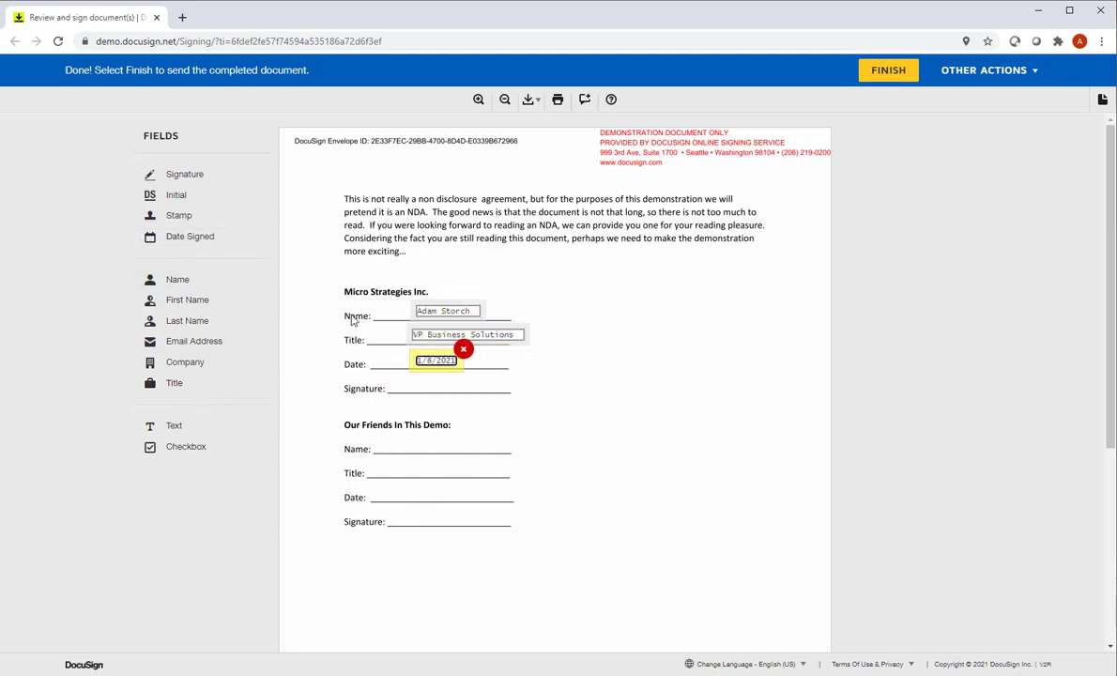
mouse_move(187, 179)
mouse_down()
mouse_move(372, 317)
mouse_move(408, 380)
mouse_move(396, 361)
mouse_up()
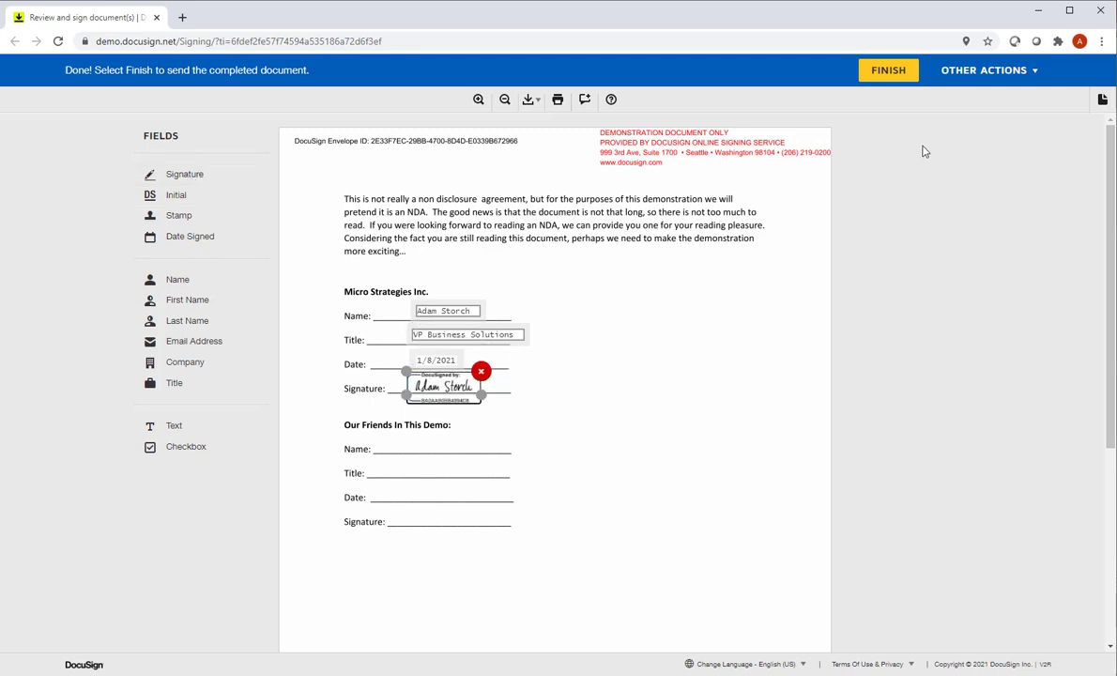
click(887, 76)
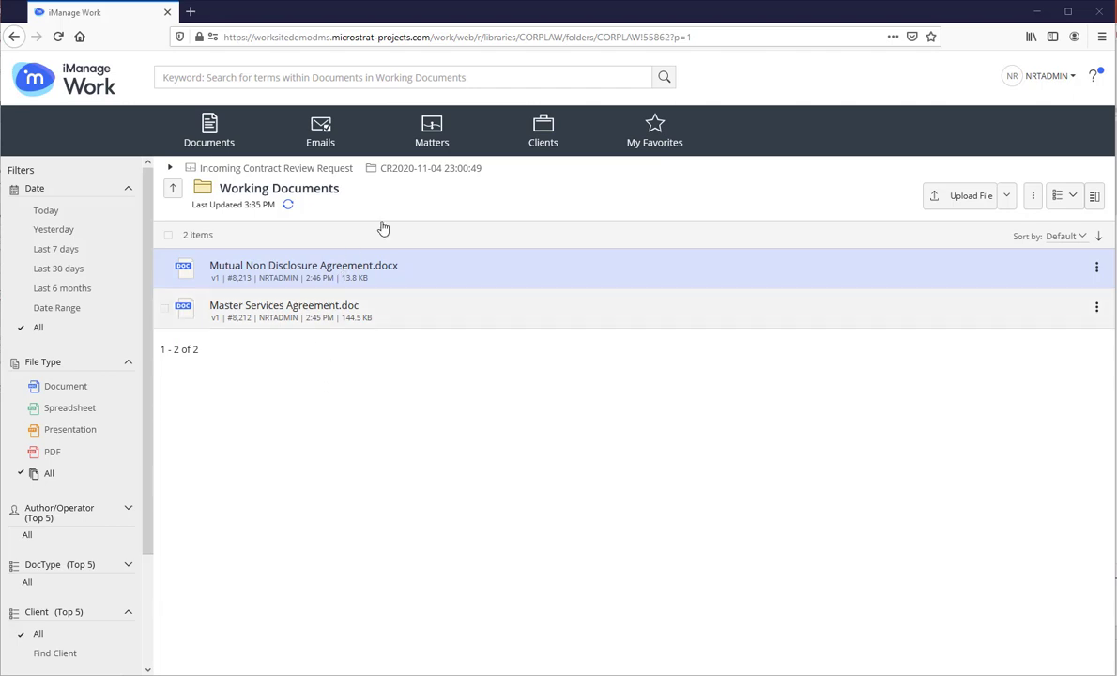
click(431, 170)
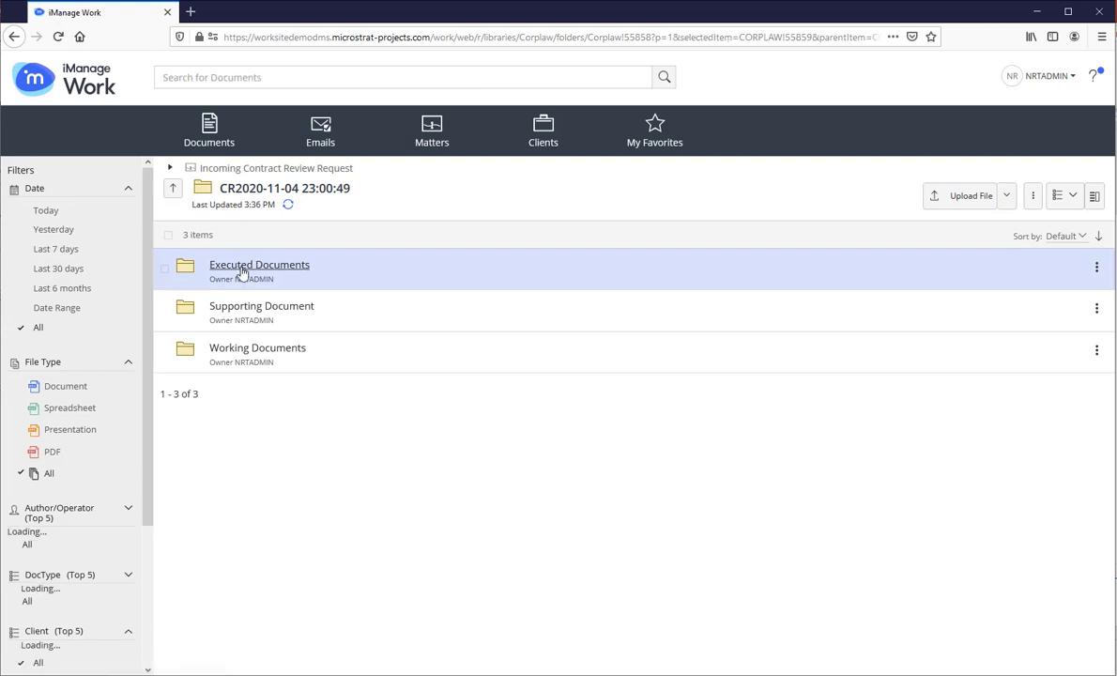
click(242, 269)
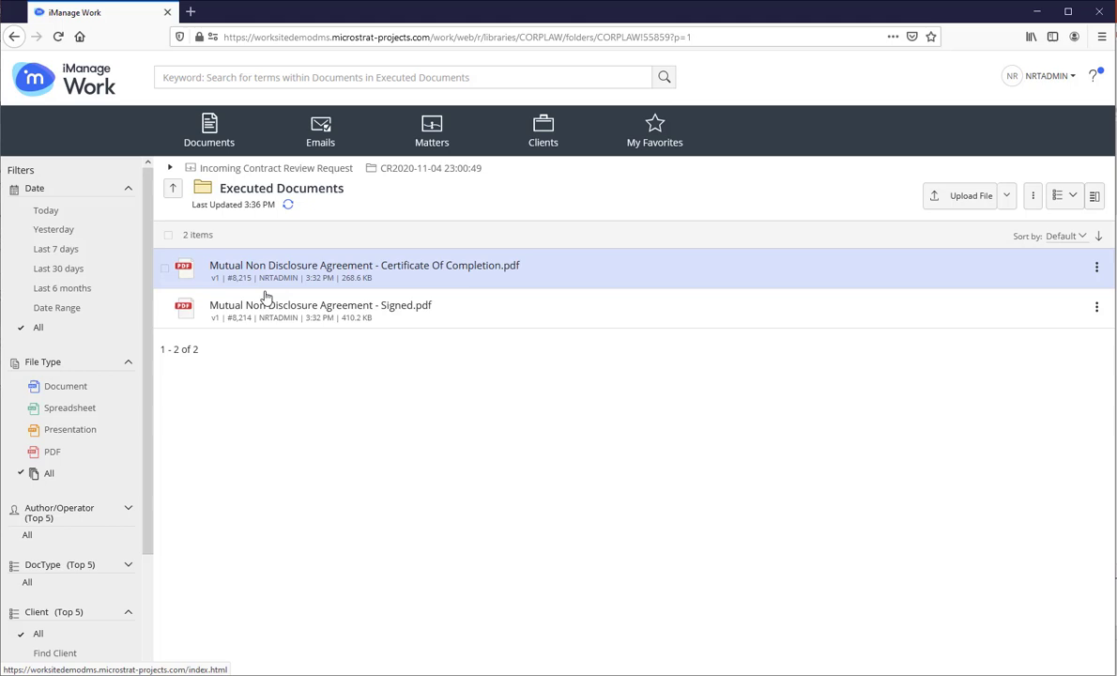
click(340, 312)
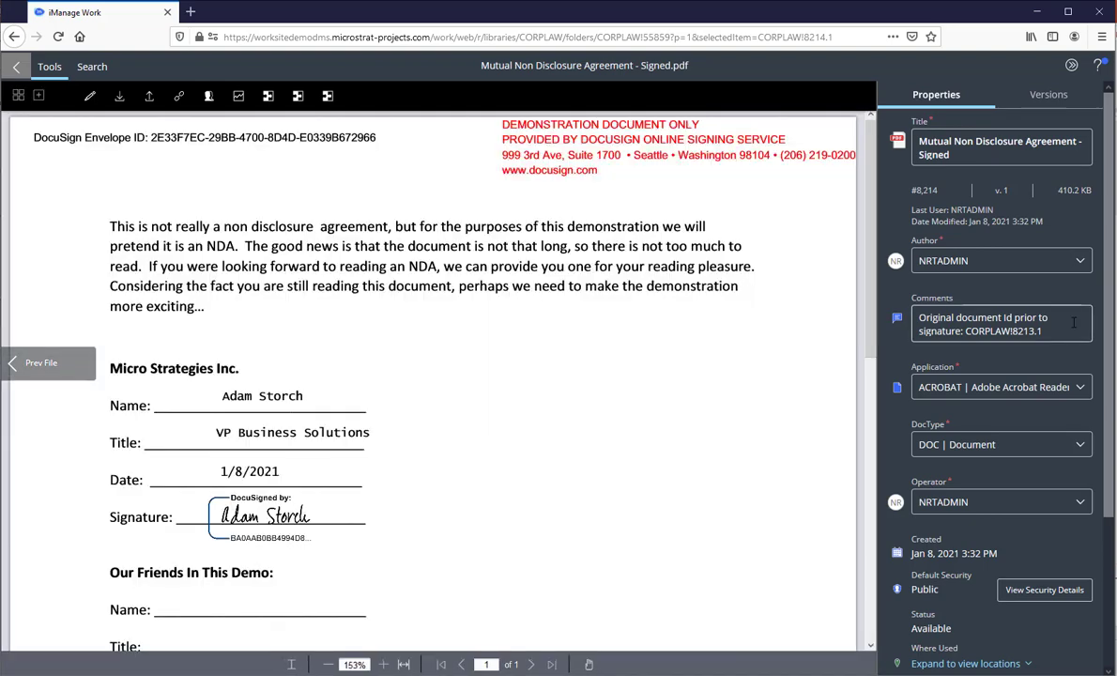
scroll(1069, 426, down, 3)
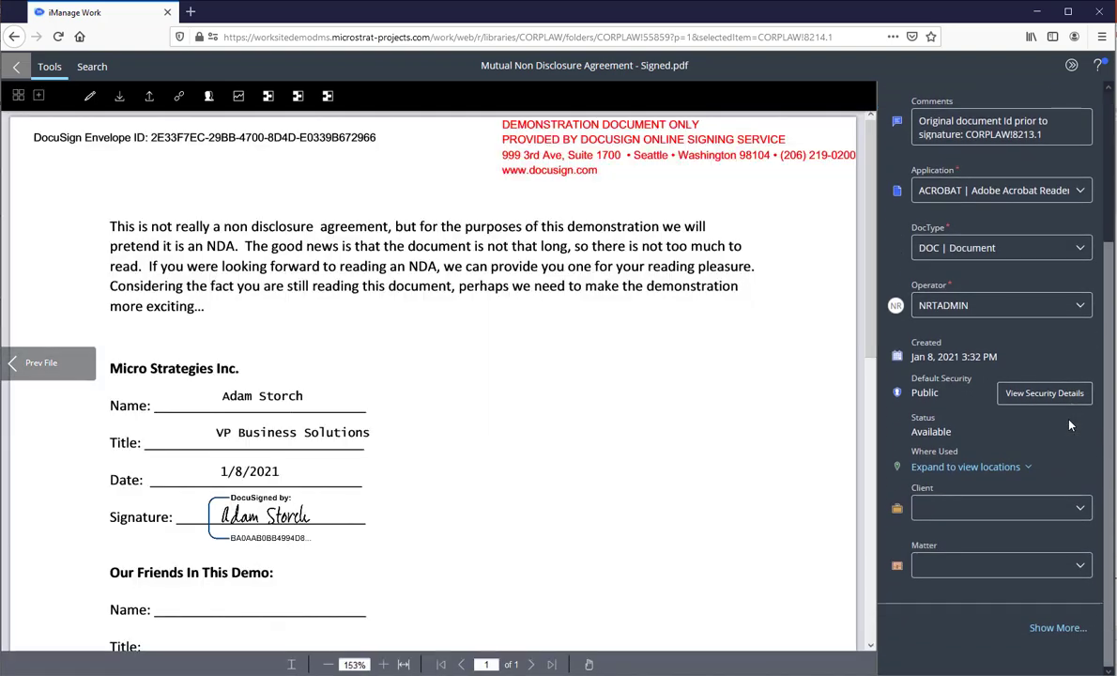
scroll(1069, 425, up, 3)
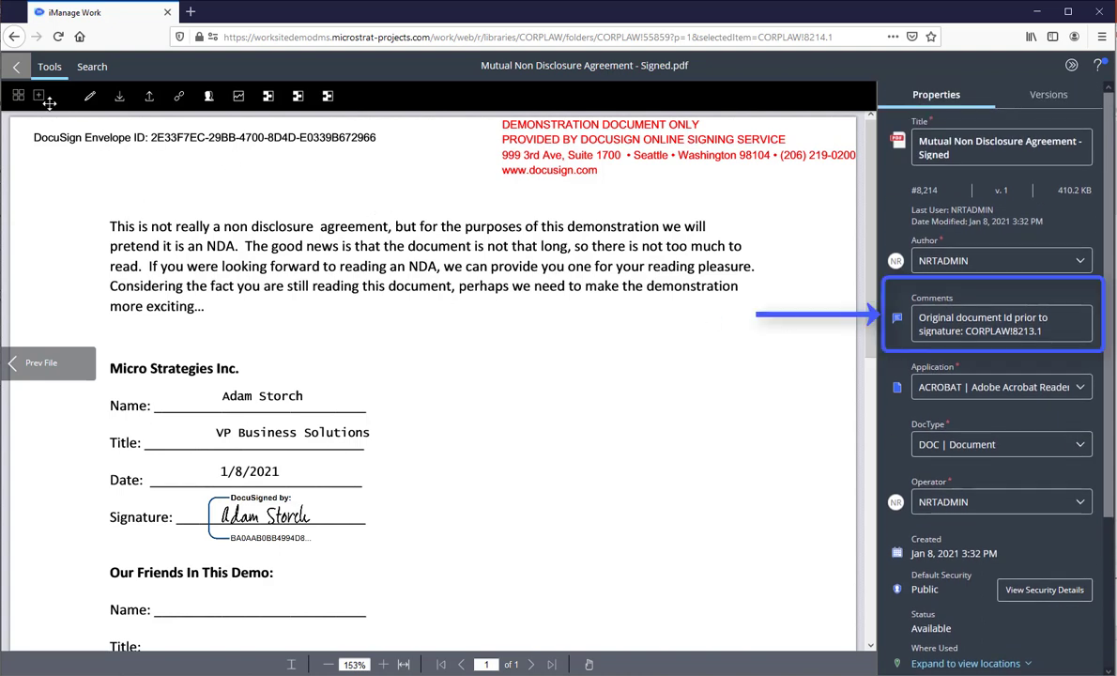
click(17, 70)
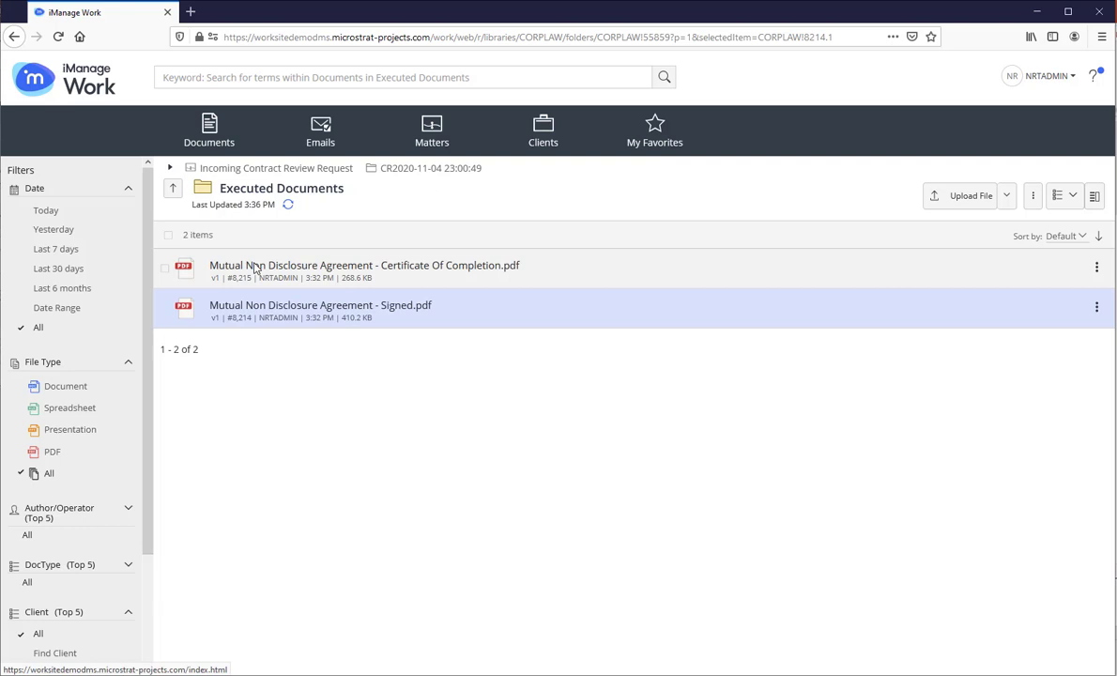